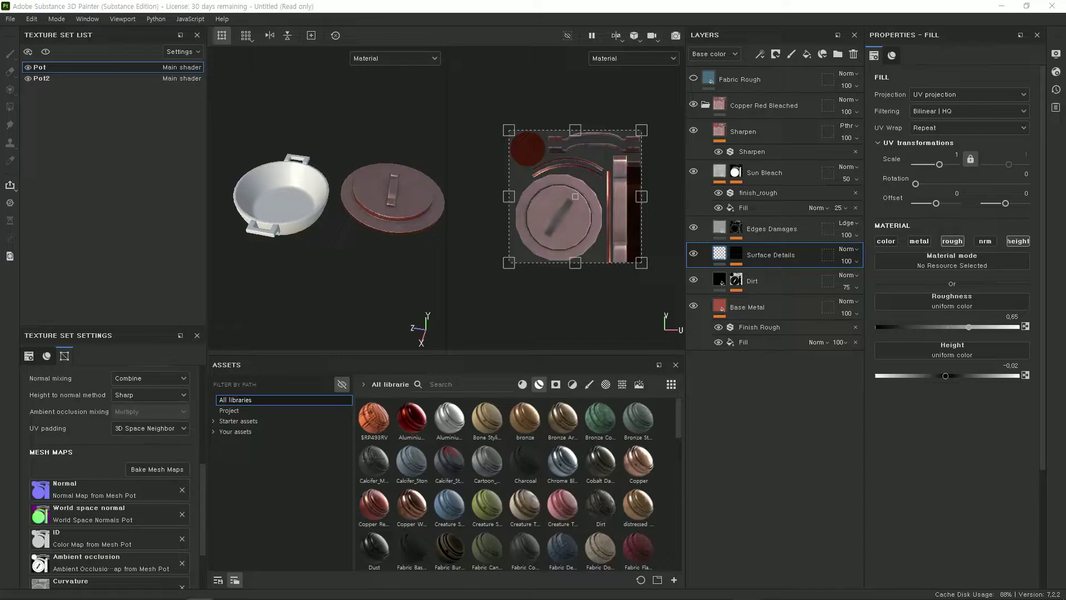
Open Export textures from the File menu, with Pot and Pot2 checked and 14 textures selected
click(10, 20)
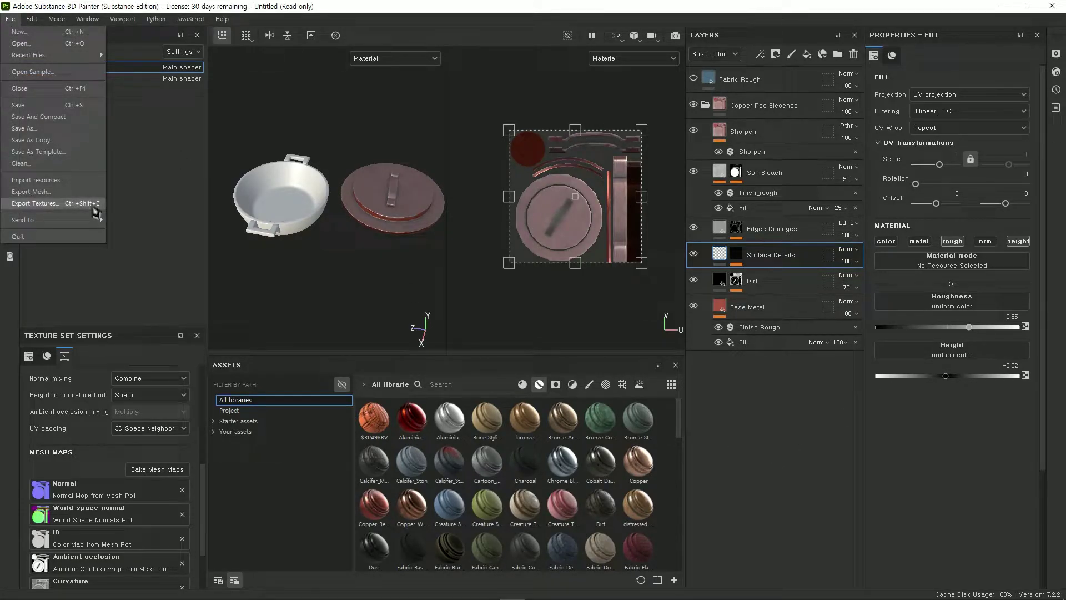
click(95, 205)
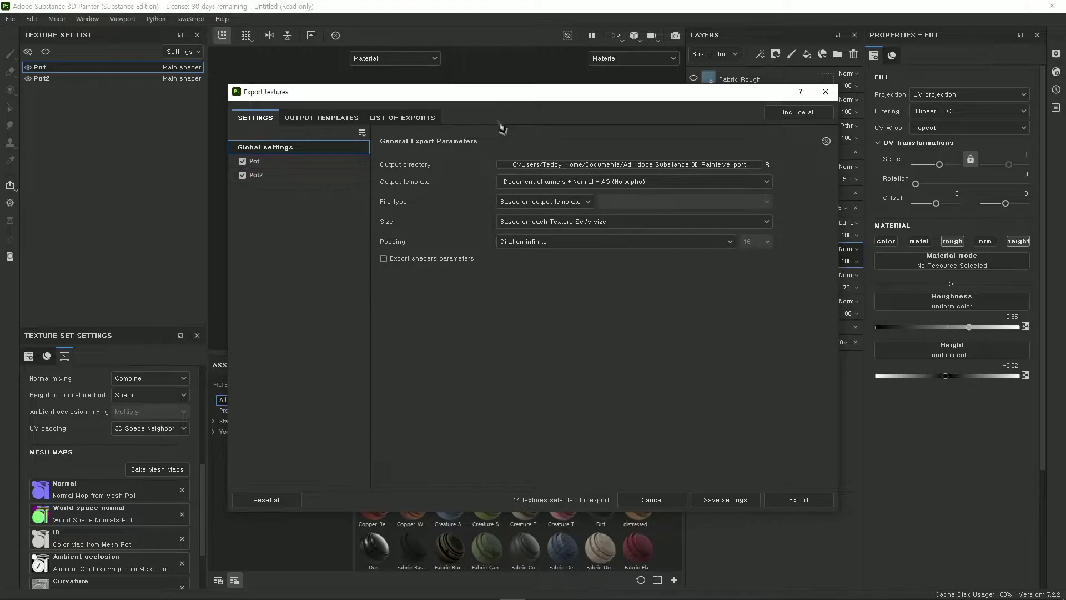
Review the 2048x2048 PNG List of Exports, then return to the Output Templates
click(321, 118)
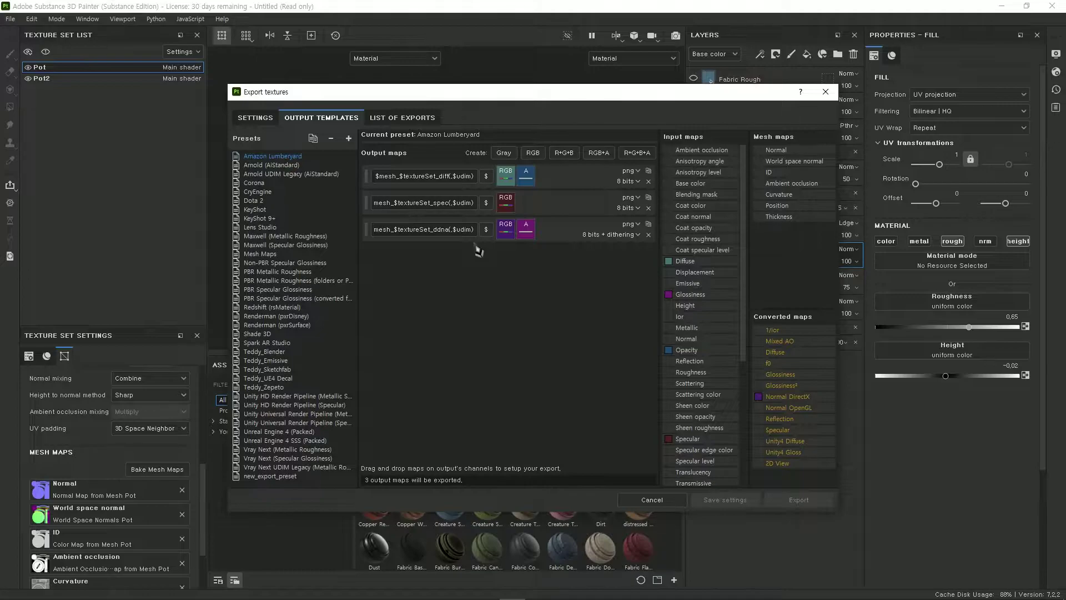
click(402, 118)
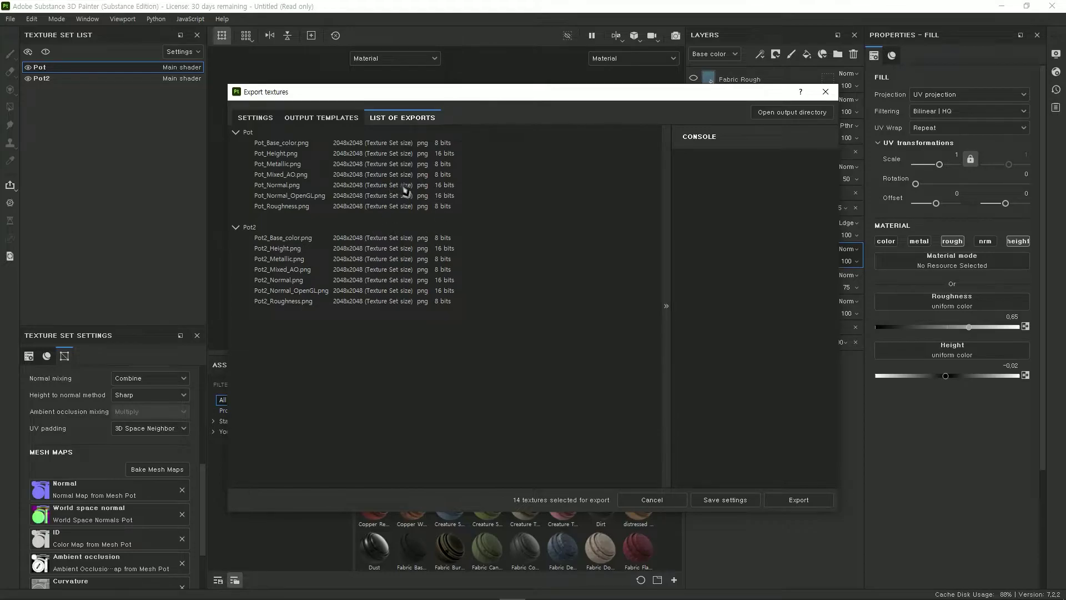
click(332, 123)
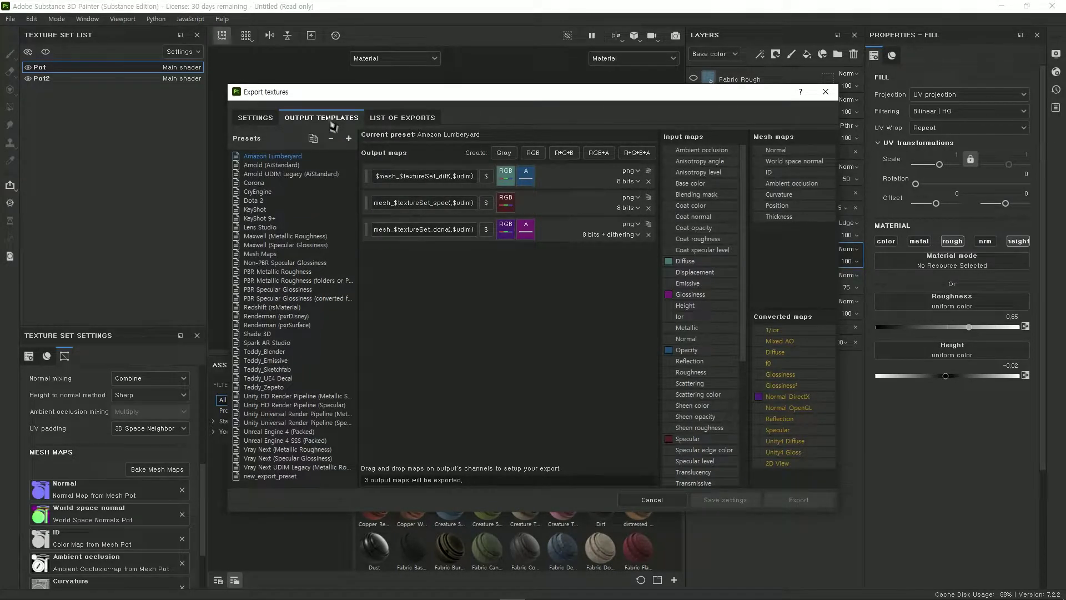
Inspect the PBR Metallic Roughness preset, then add the empty new_export_preset_1
click(278, 272)
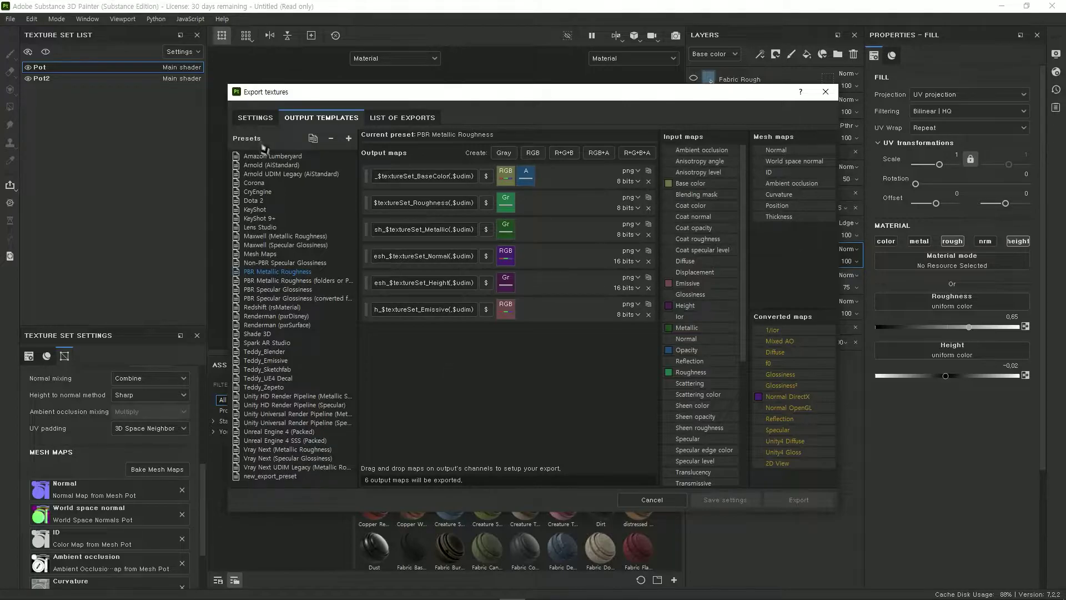
click(348, 139)
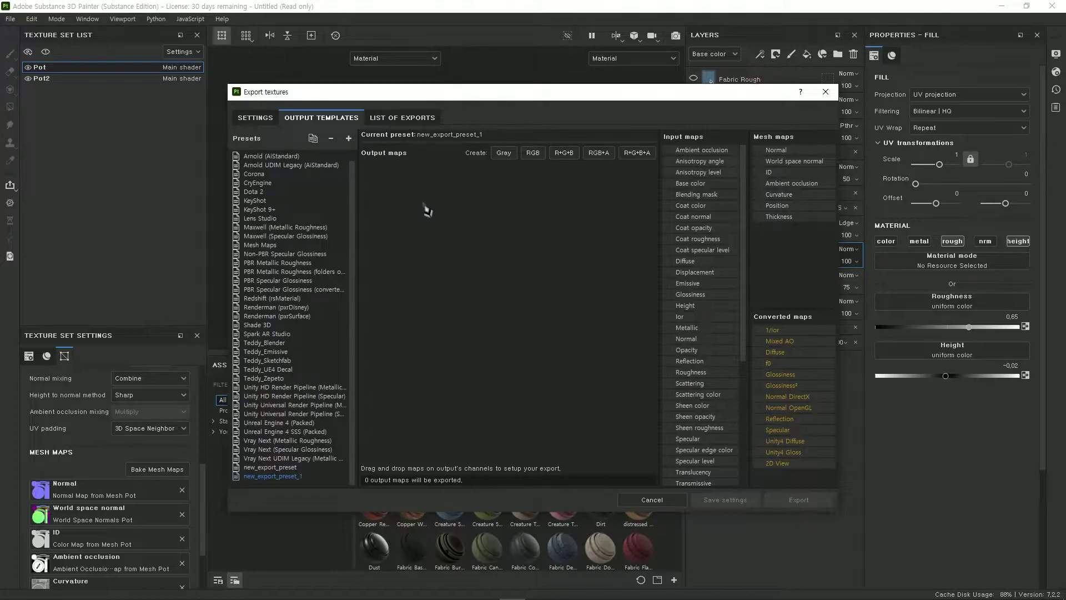
Add an RGB+A output map (png, 8 bits) to new_export_preset_1
click(600, 153)
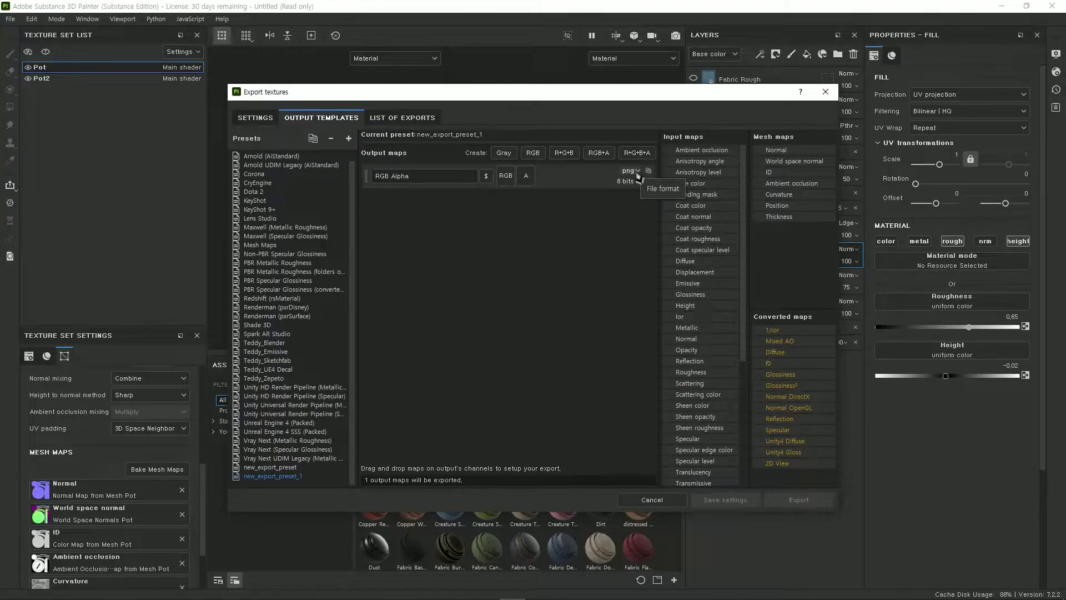
Show the file name variables and view the Teddy_Blender preset's five output maps
mouse_move(637, 177)
click(487, 181)
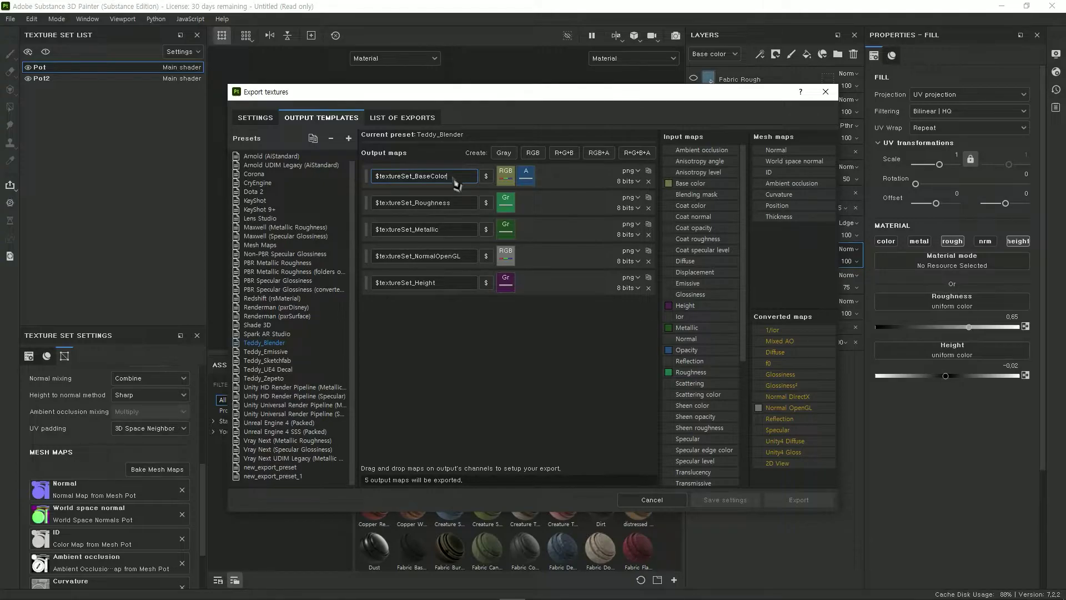
Add Gray, Gray and RGB outputs, naming maps BaseColor, Roughness, Metallic and NormalOpenGL
click(504, 153)
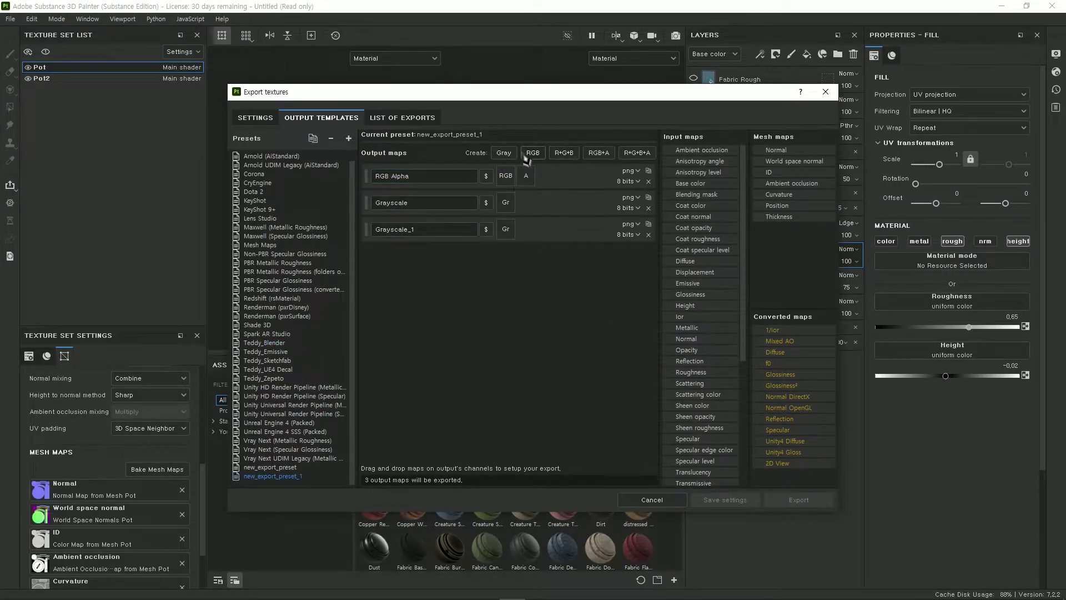
click(533, 153)
text($textureSet_Metallic)
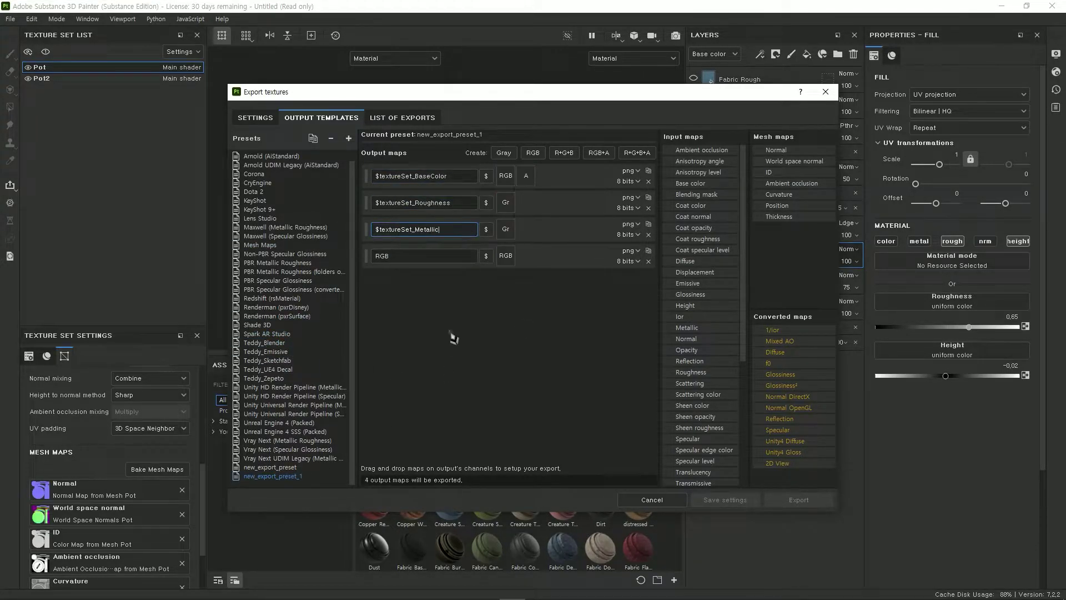
click(372, 259)
click(304, 475)
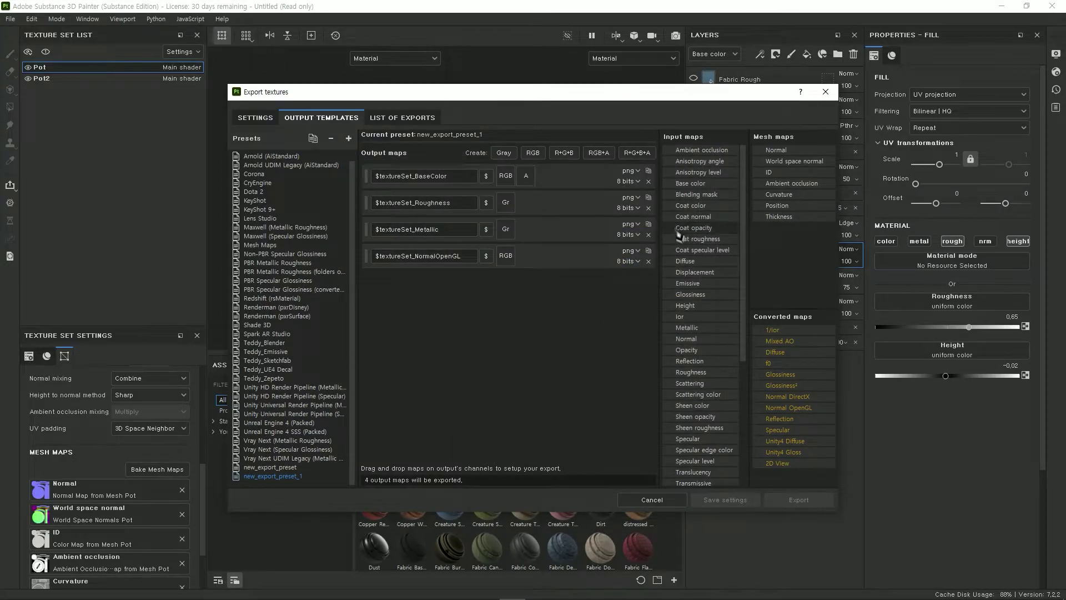
Map Base color to BaseColor RGB, and Roughness and Metallic to their gray outputs
drag(690, 183, 501, 179)
click(550, 207)
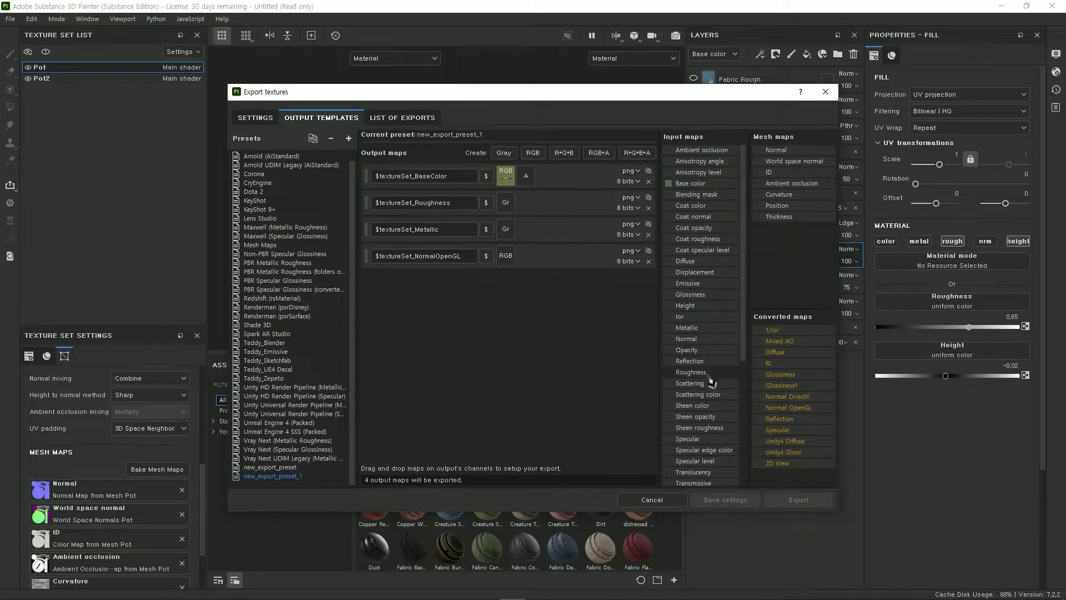
drag(690, 372, 508, 205)
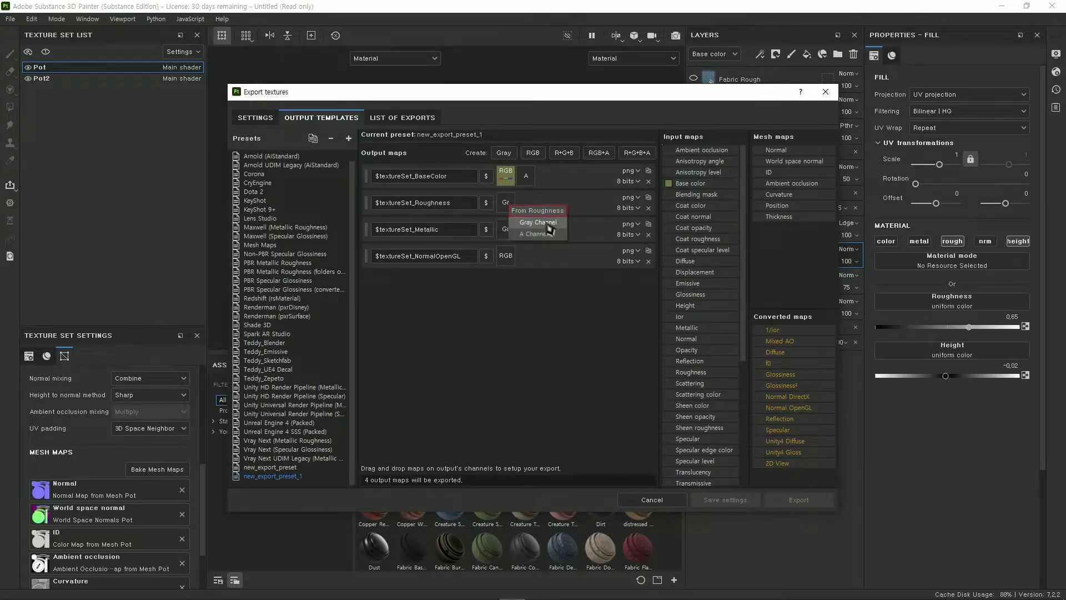
click(549, 232)
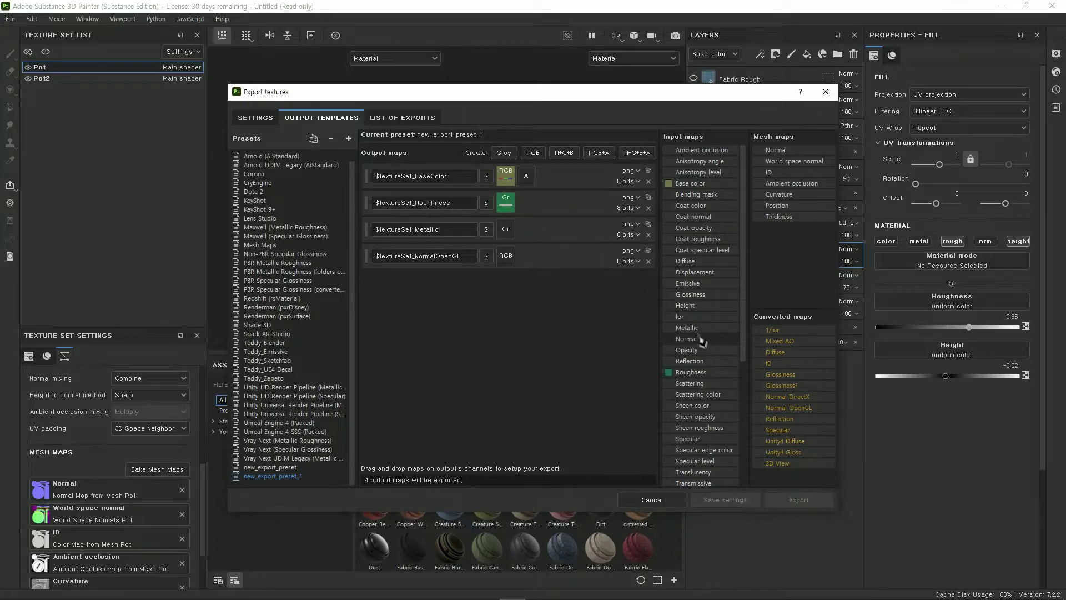
drag(687, 328, 510, 238)
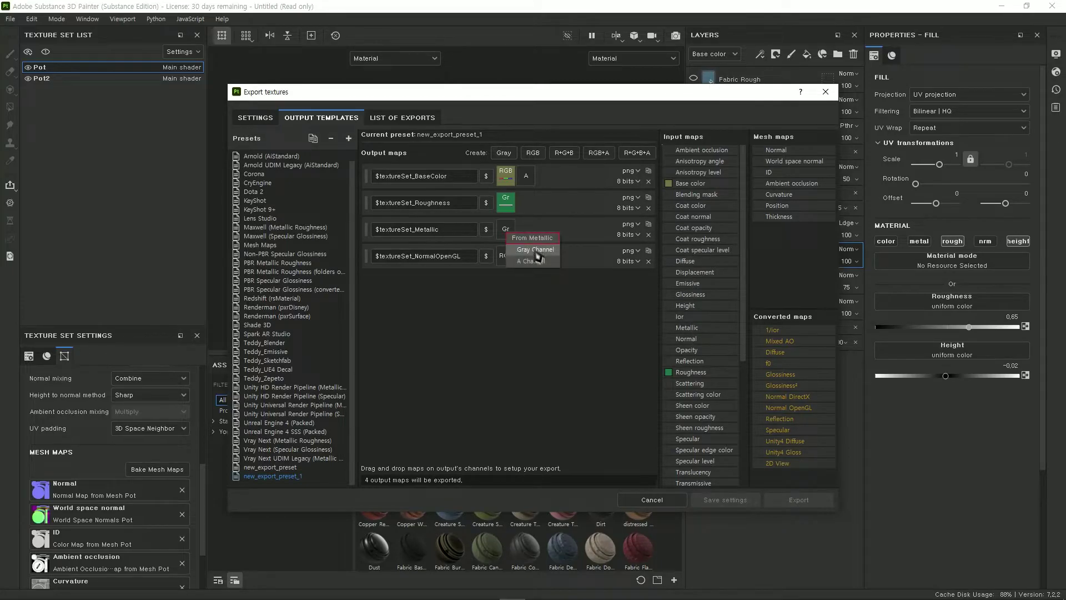
click(534, 248)
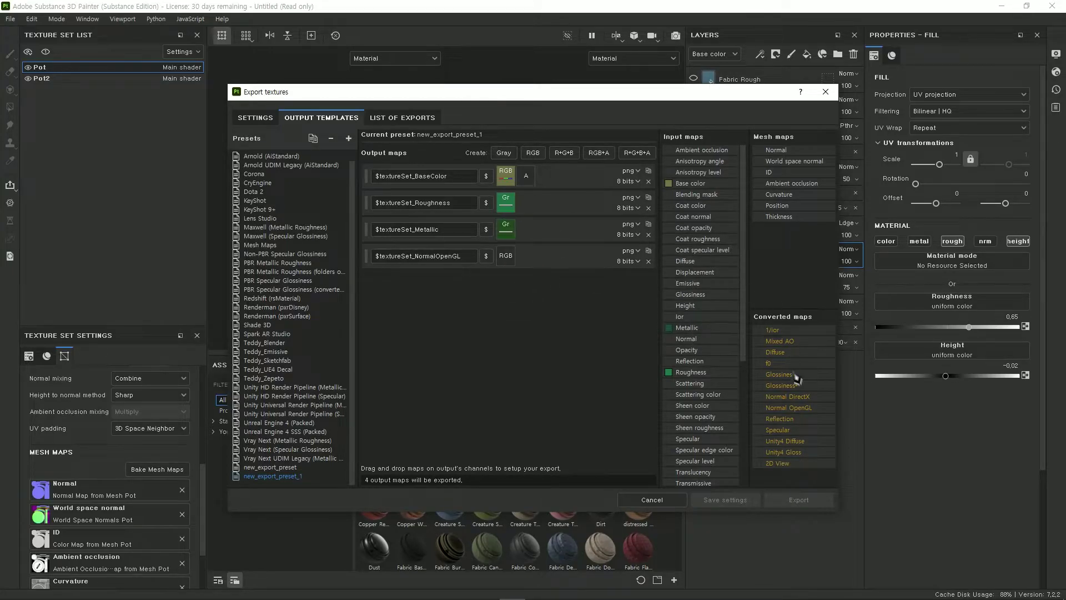
Map Normal OpenGL to the NormalOpenGL RGB channels and Opacity to BaseColor alpha
mouse_move(794, 409)
mouse_down()
mouse_move(709, 240)
mouse_move(505, 254)
mouse_up()
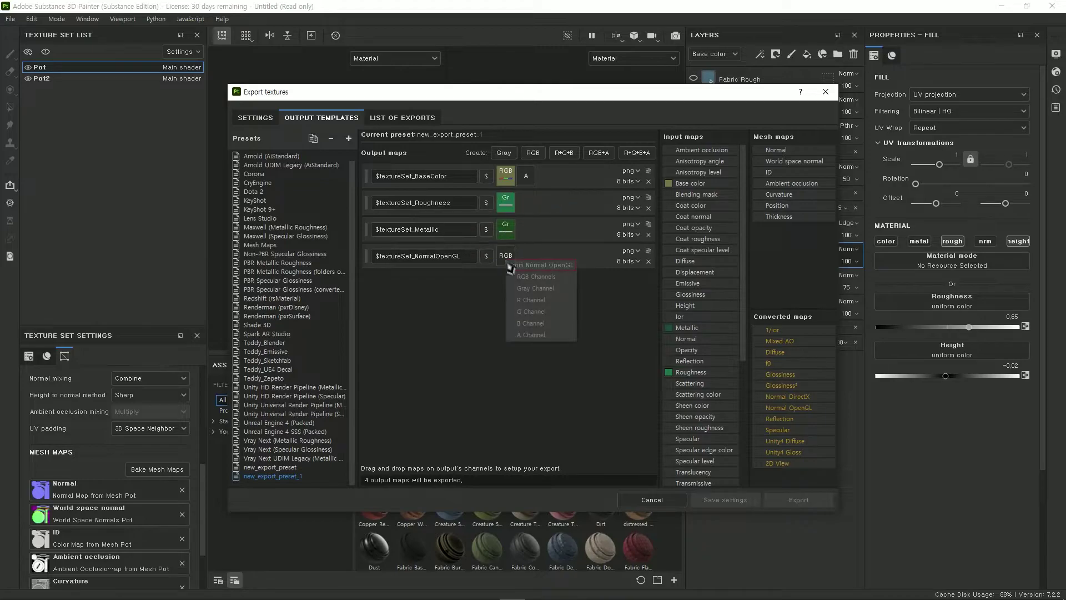
click(562, 282)
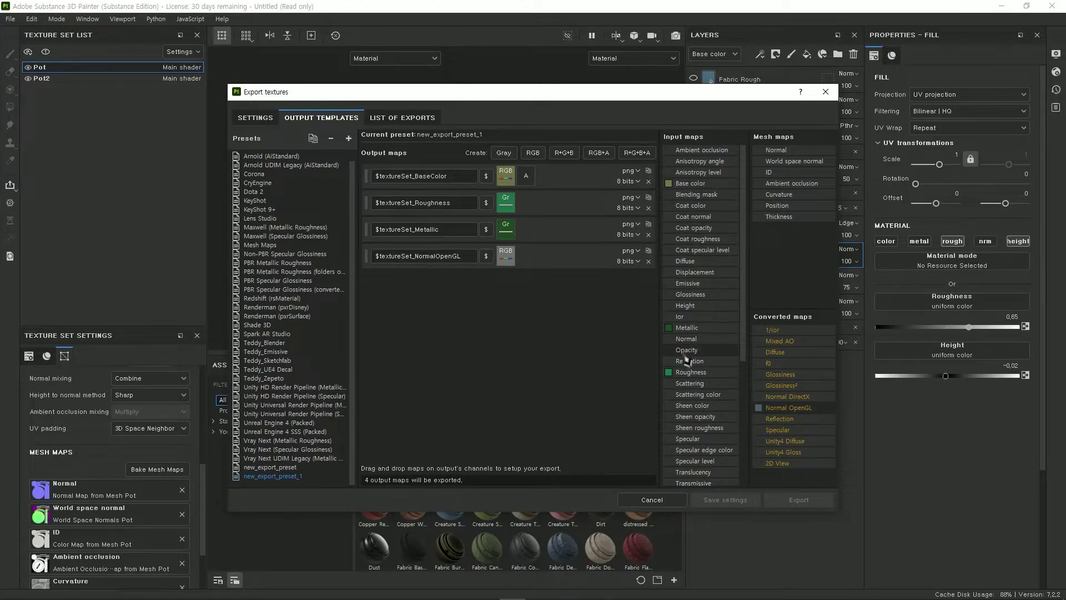
mouse_move(687, 351)
mouse_down()
mouse_move(569, 203)
mouse_move(527, 175)
mouse_up()
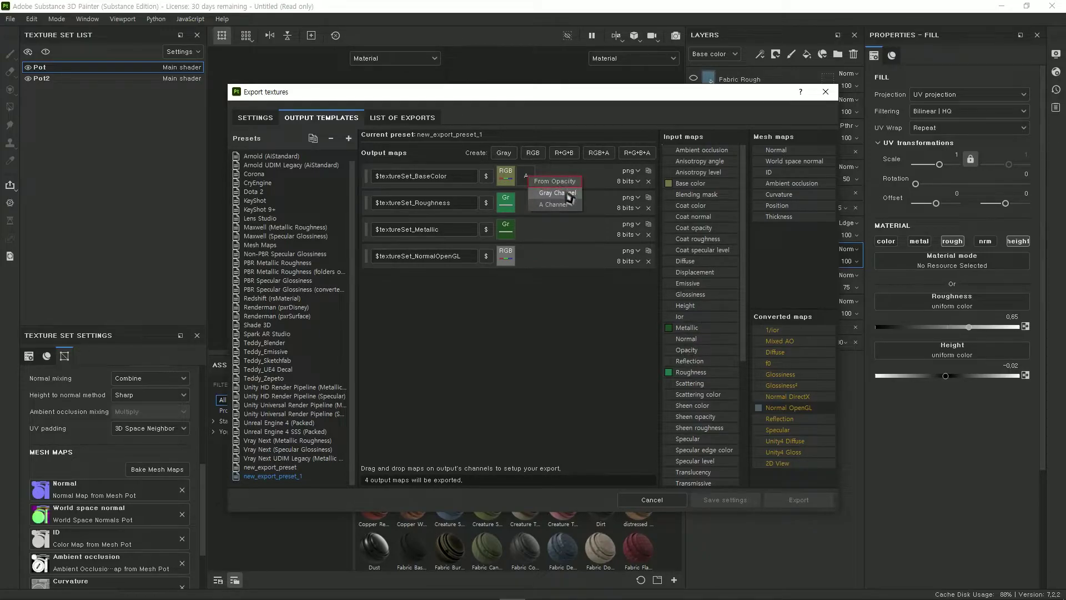
click(569, 197)
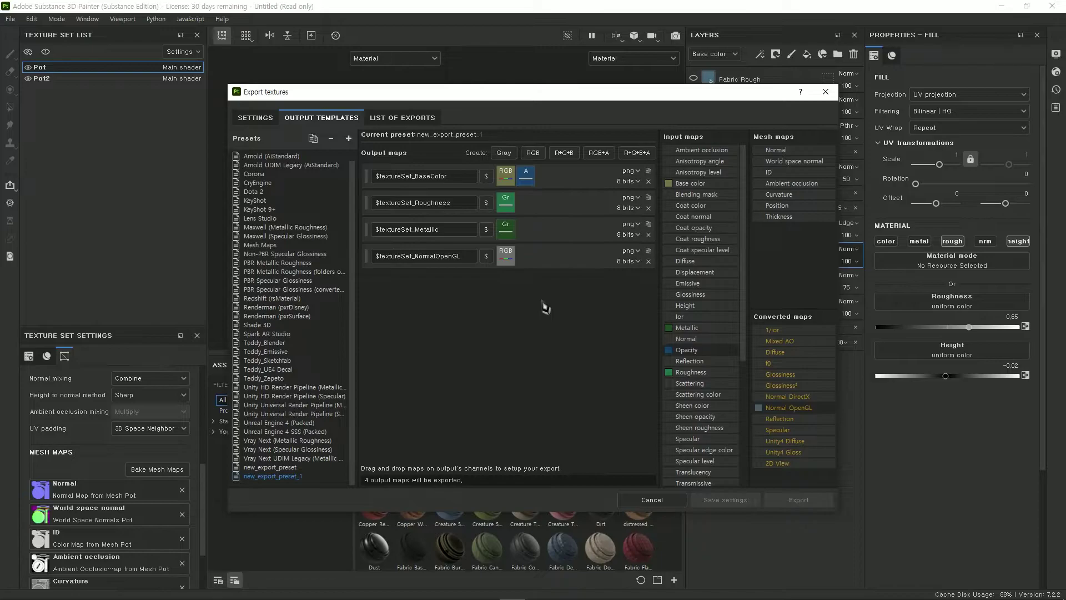
click(262, 118)
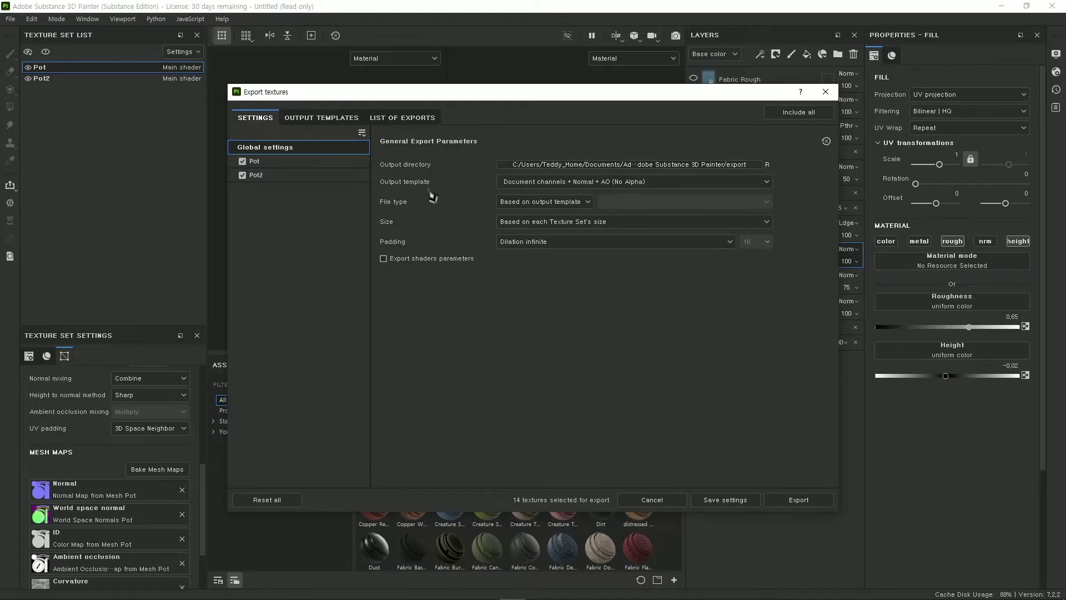
click(315, 121)
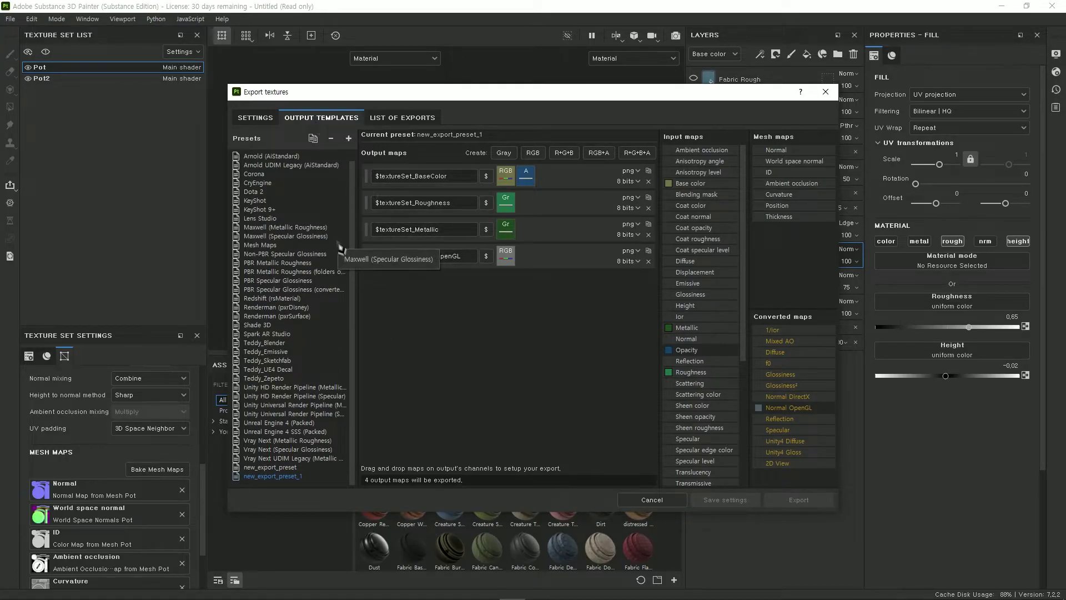
Choose new_export_preset_1 as the output template, leaving 8 textures to export
click(254, 118)
click(630, 185)
scroll(608, 265, down, 5)
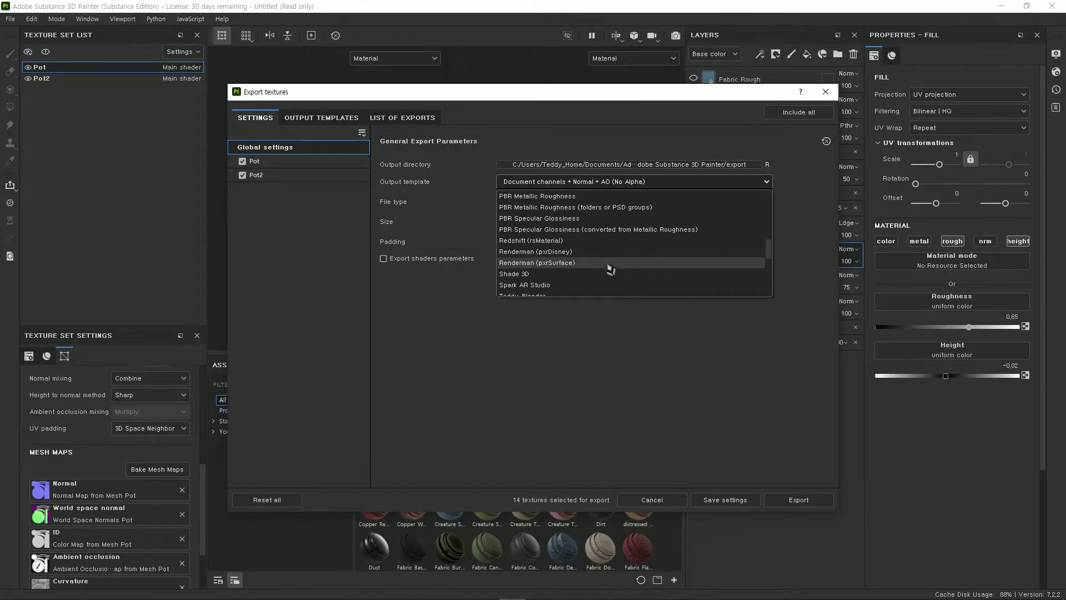
scroll(605, 265, down, 3)
click(538, 286)
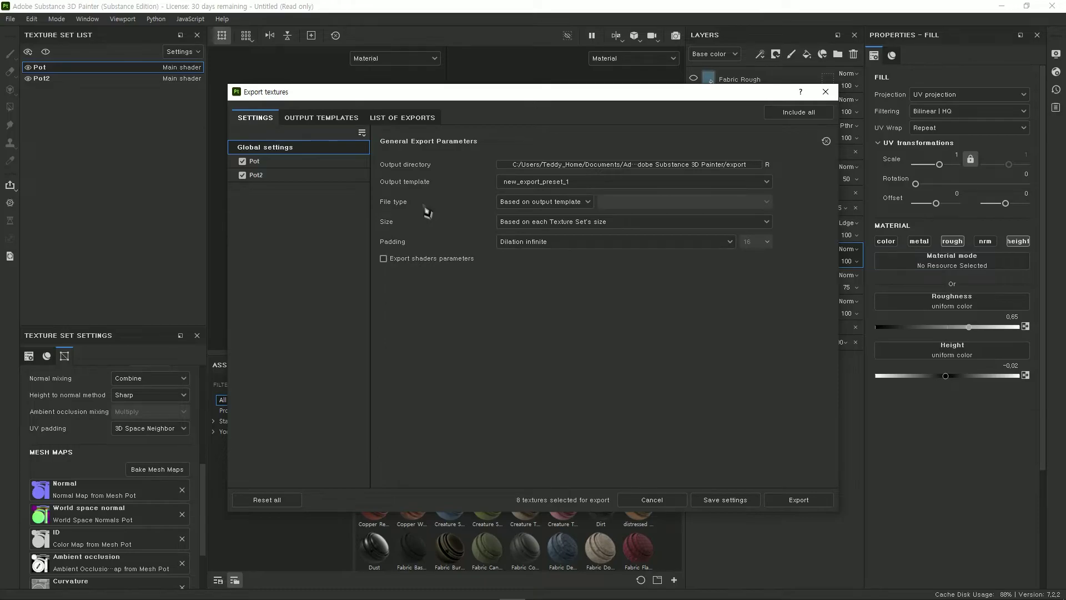
Export the textures as png files at size 2048
click(572, 203)
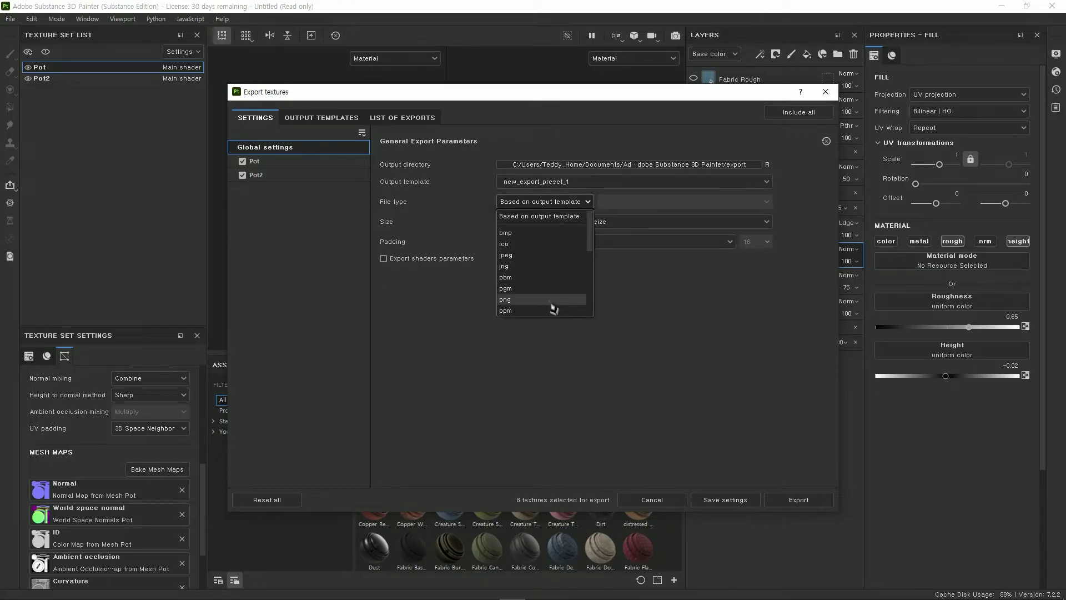
click(537, 256)
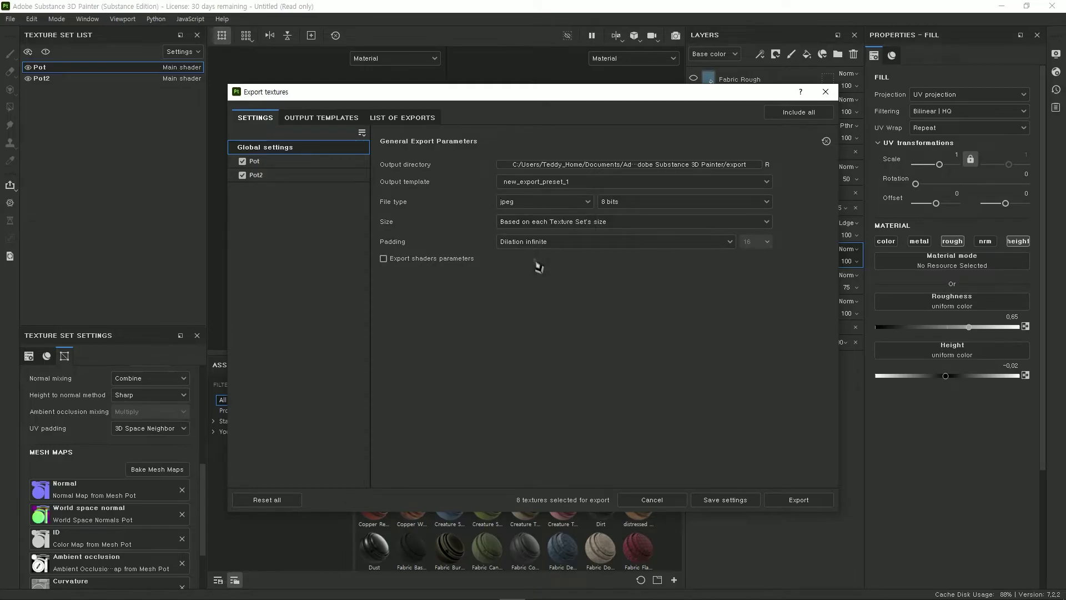
click(535, 204)
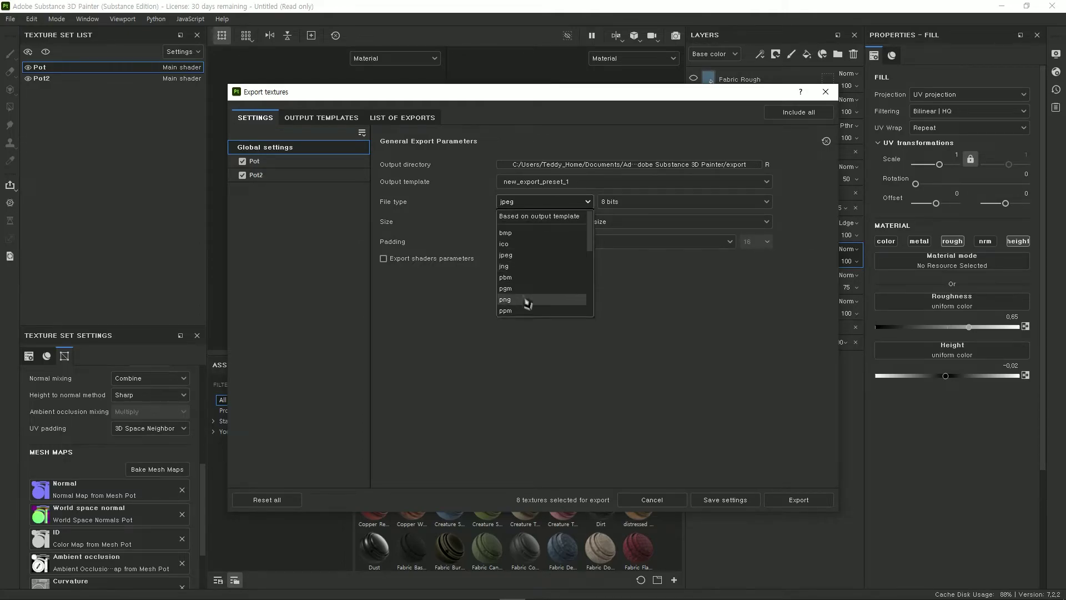
click(526, 303)
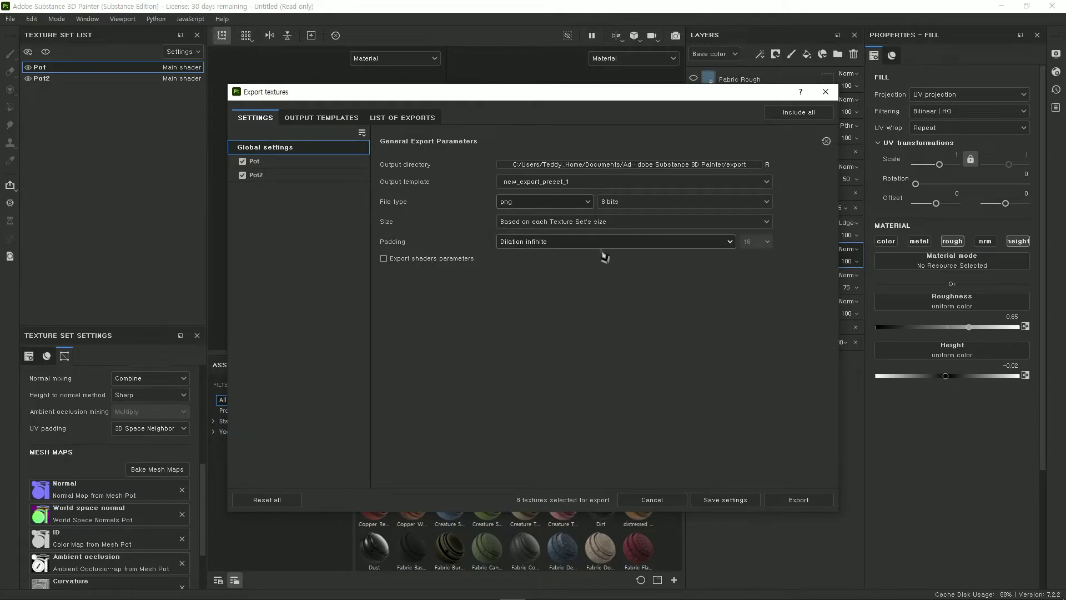
click(594, 228)
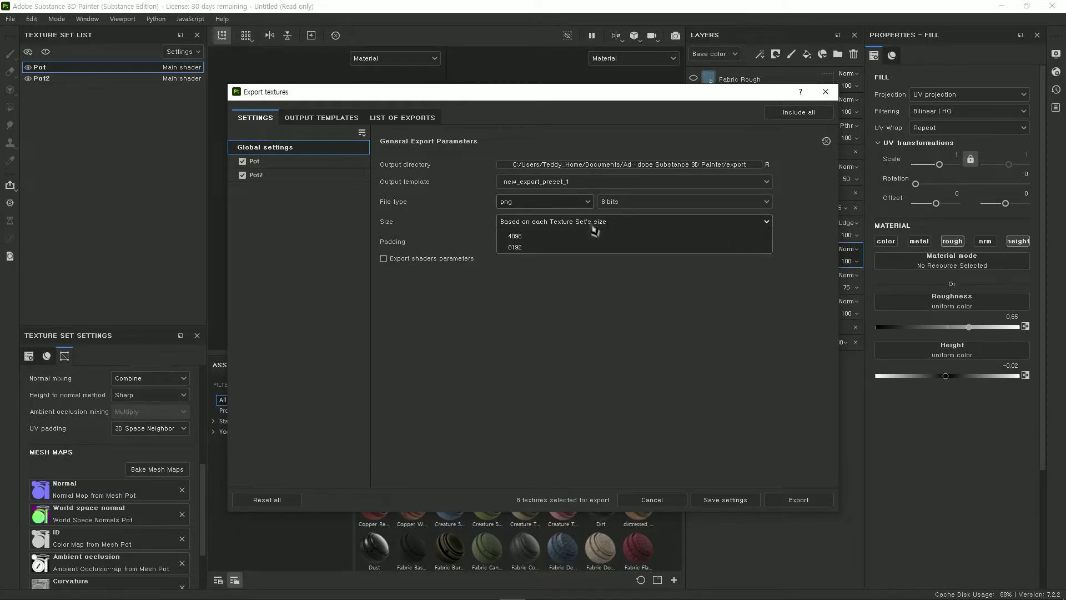
click(564, 312)
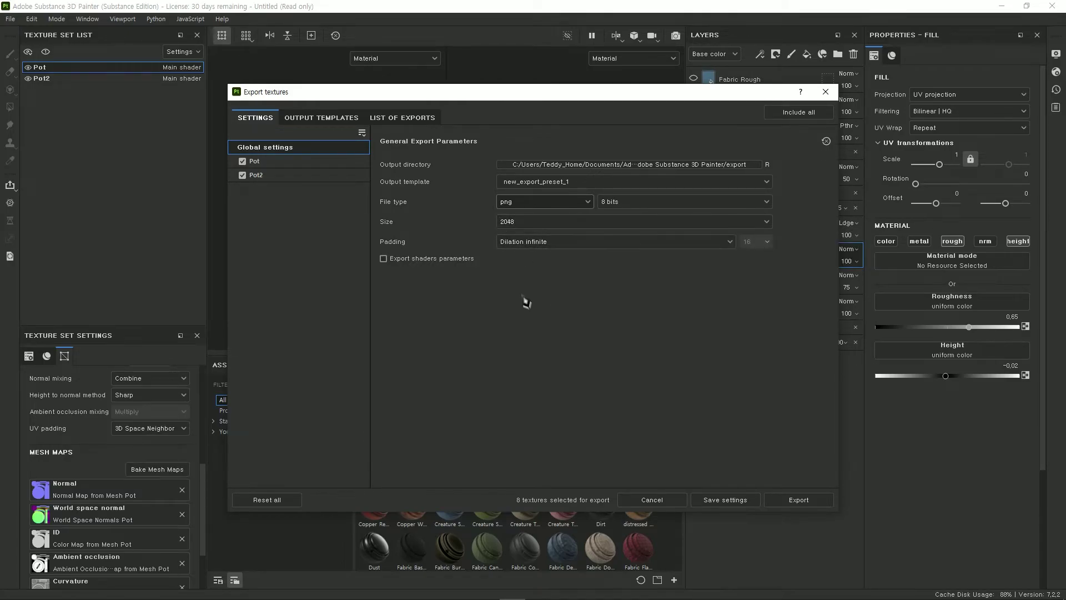
click(811, 503)
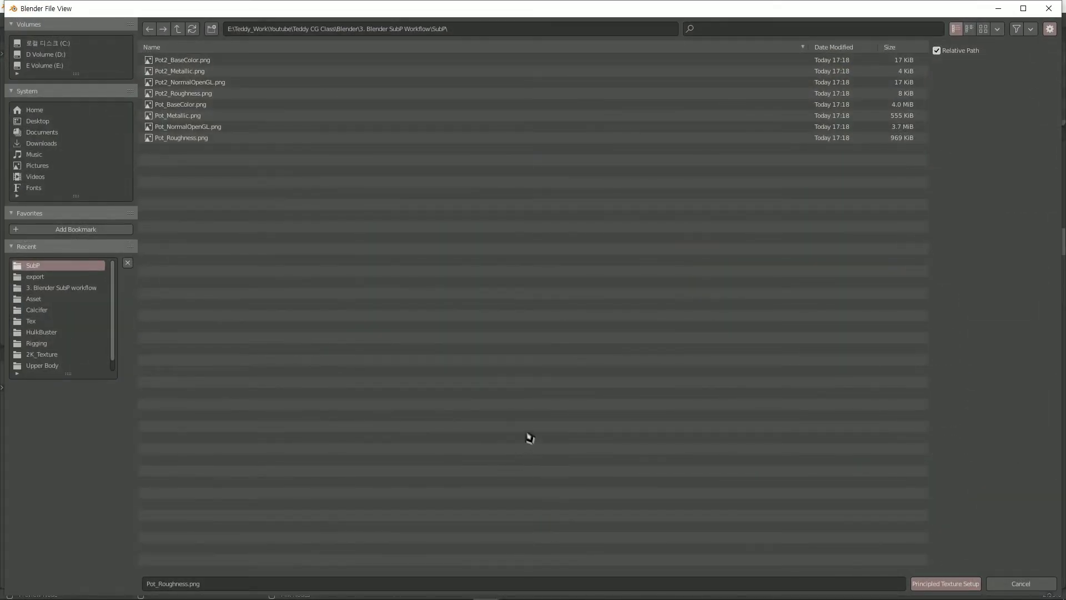
Select the four Pot PNG maps and load them into the Pot material via Principled Texture Setup
click(233, 139)
shift+click(219, 106)
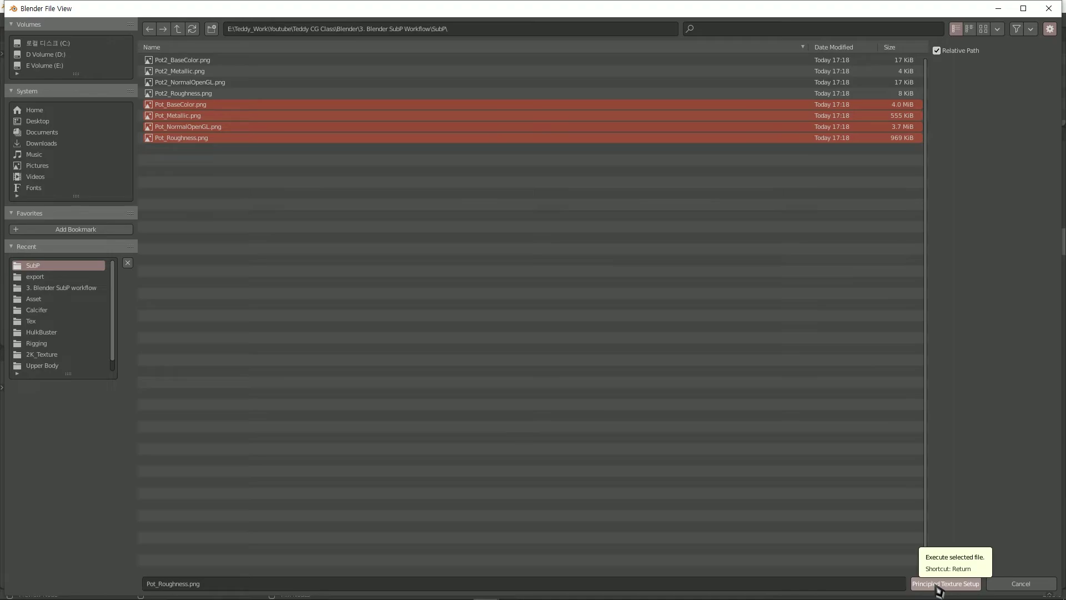
click(938, 584)
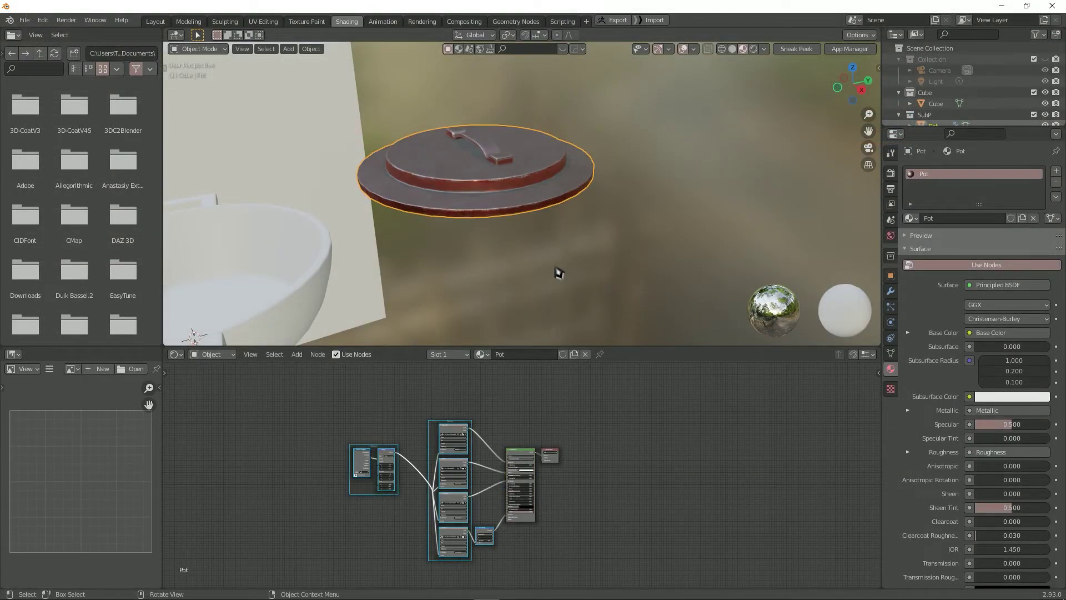
Switch to the Layout workspace with the pot lid selected
mouse_move(493, 167)
middle_down()
mouse_move(528, 214)
mouse_move(526, 252)
middle_up()
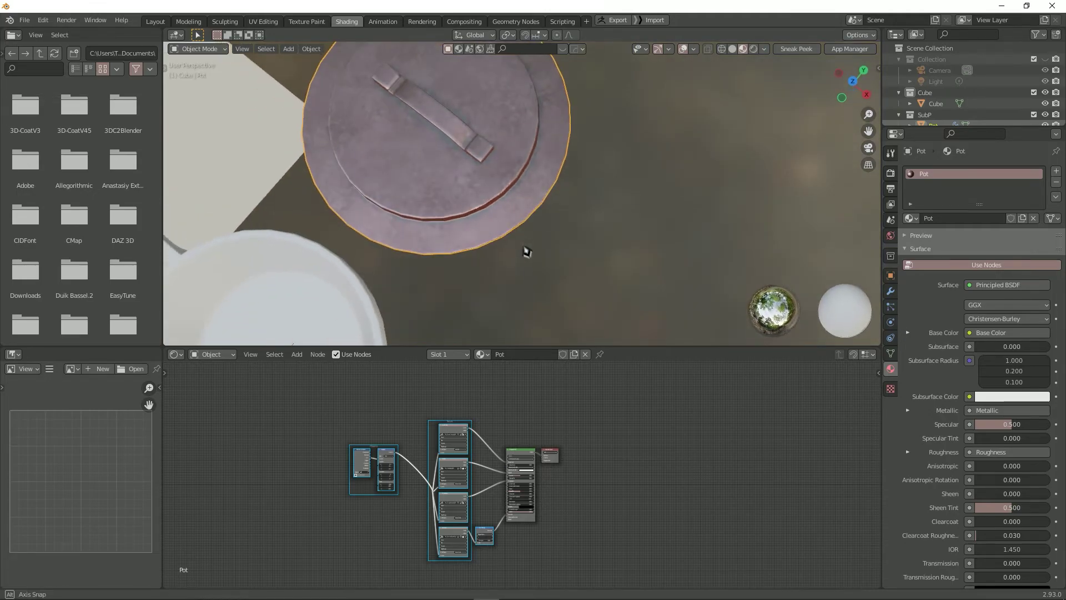
click(155, 21)
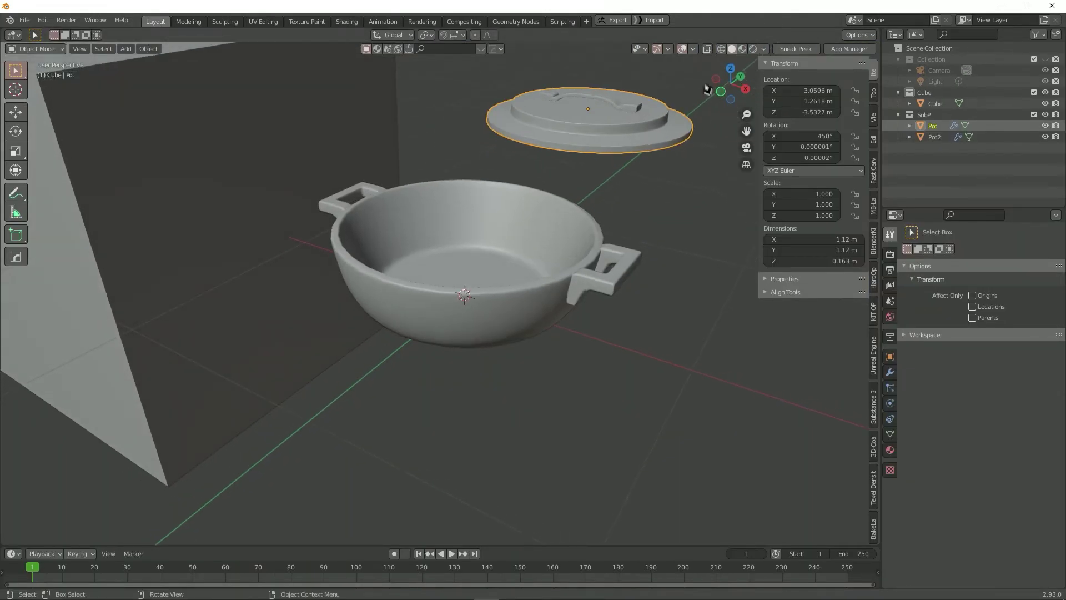
scroll(600, 156, down, 3)
scroll(588, 170, down, 2)
click(612, 231)
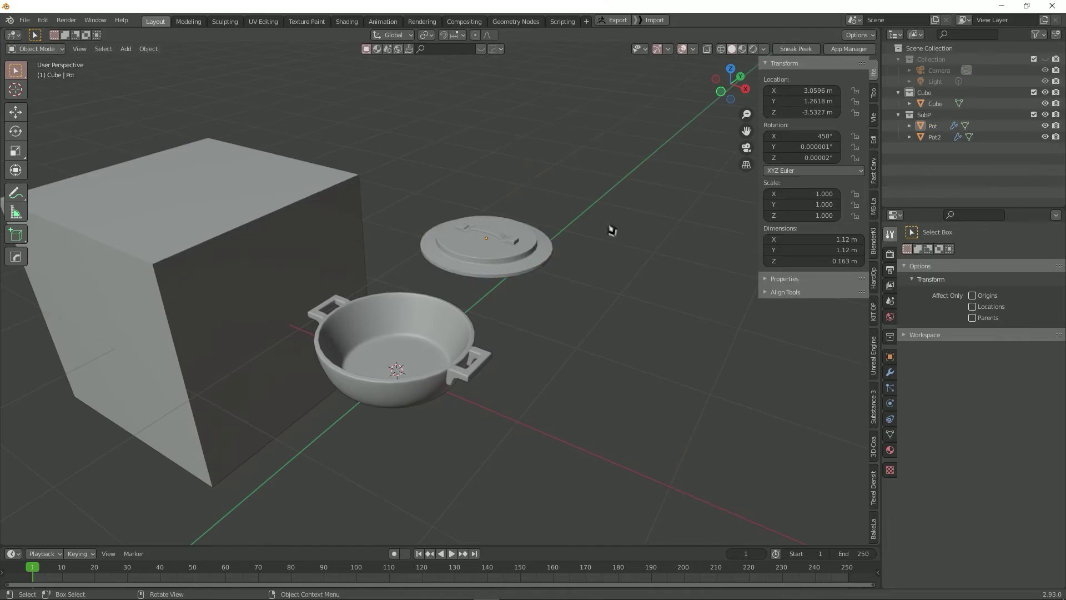
click(539, 241)
Turn on Material Preview shading and zoom in on the deselected textured lid from above
click(742, 49)
shift+click(526, 260)
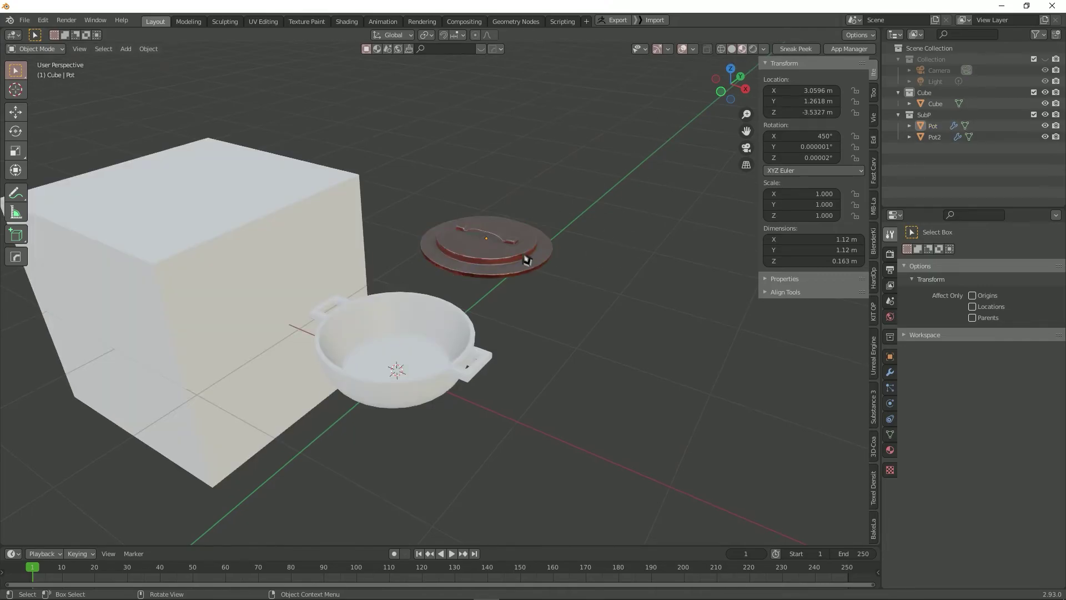
scroll(526, 260, up, 2)
scroll(517, 255, up, 4)
scroll(514, 261, up, 3)
mouse_move(505, 365)
middle_down()
mouse_move(522, 317)
mouse_move(459, 262)
mouse_move(392, 247)
mouse_move(397, 305)
mouse_move(445, 295)
middle_up()
Unhide the camera, select the scene light, and toggle world lighting in the viewport preview
click(1048, 69)
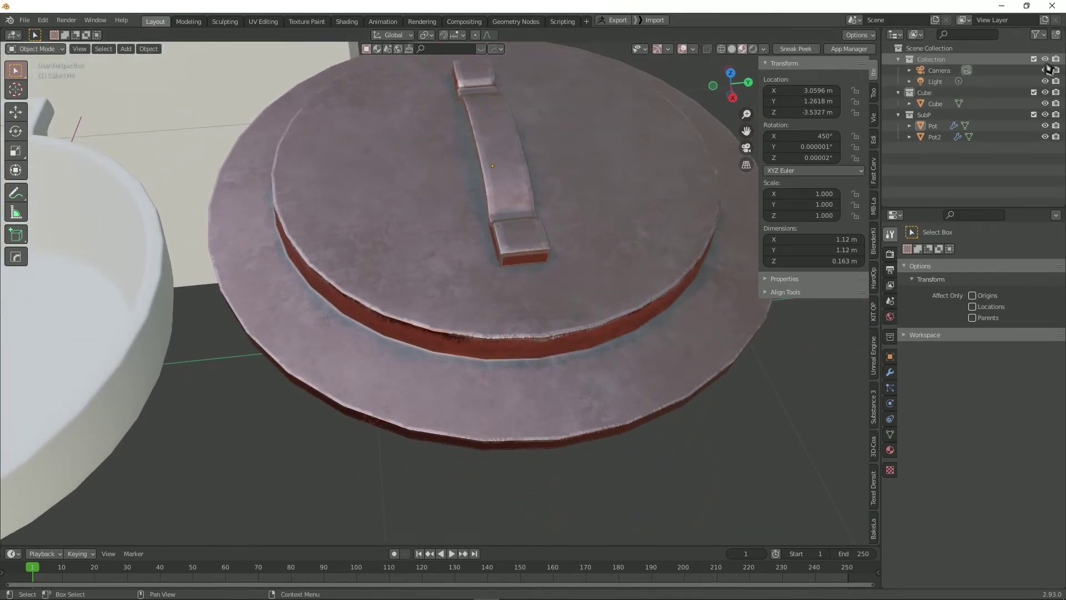
click(938, 81)
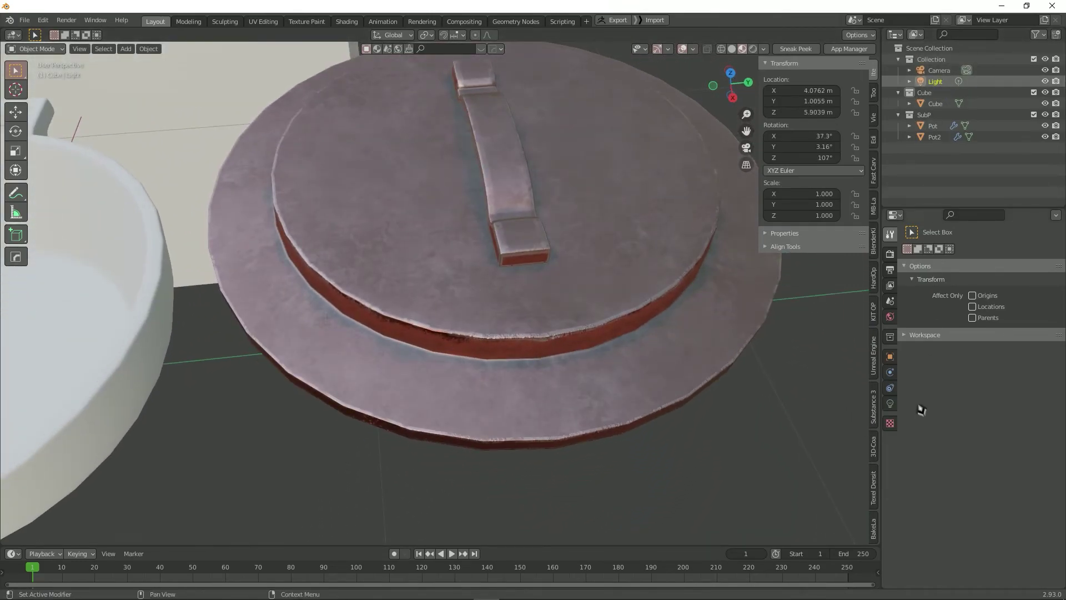
click(890, 404)
click(763, 49)
click(718, 115)
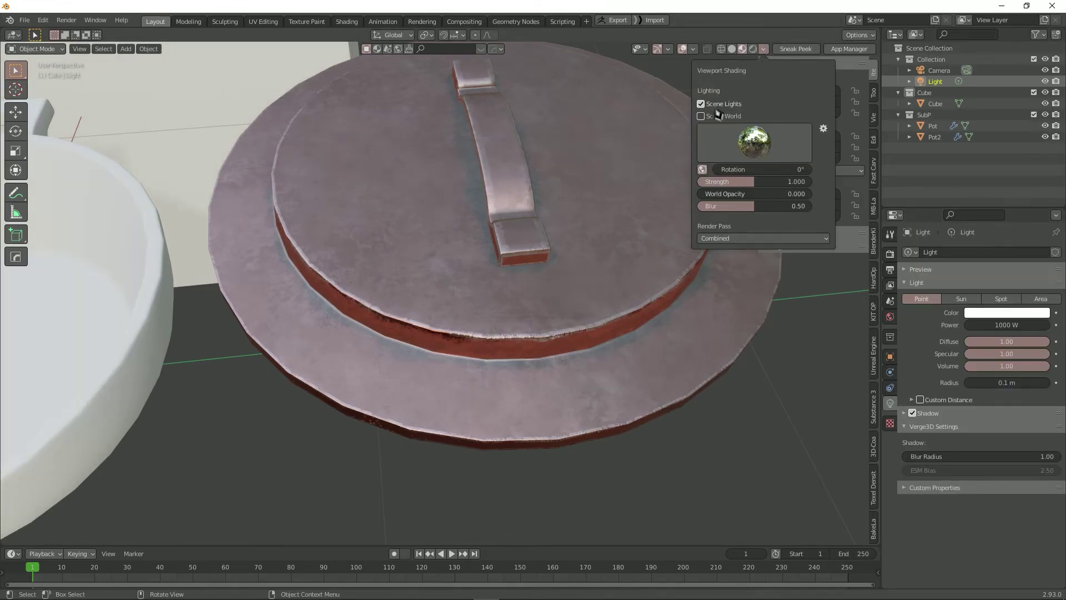
Set the point light's power to 3500 W and view the pot from above
click(1007, 326)
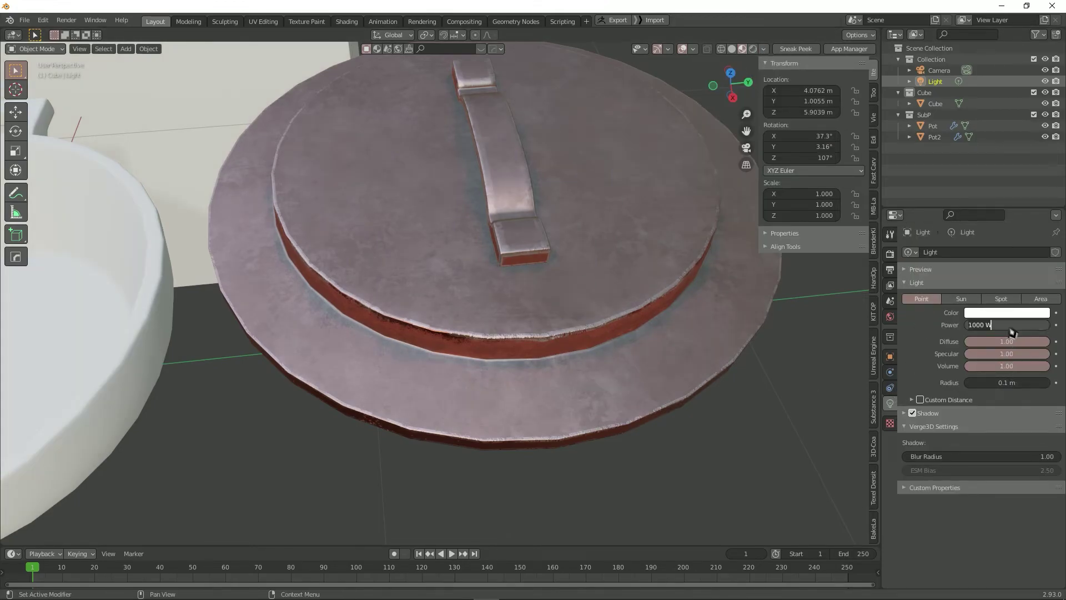
text(3500)
key(Return)
scroll(639, 341, down, 4)
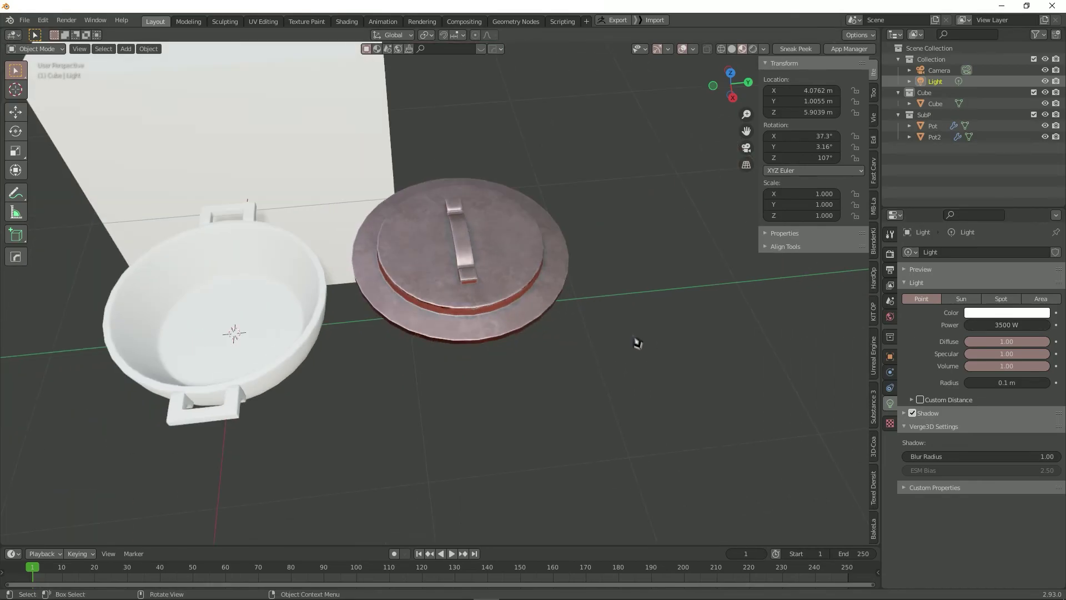
middle_drag(638, 342, 655, 366)
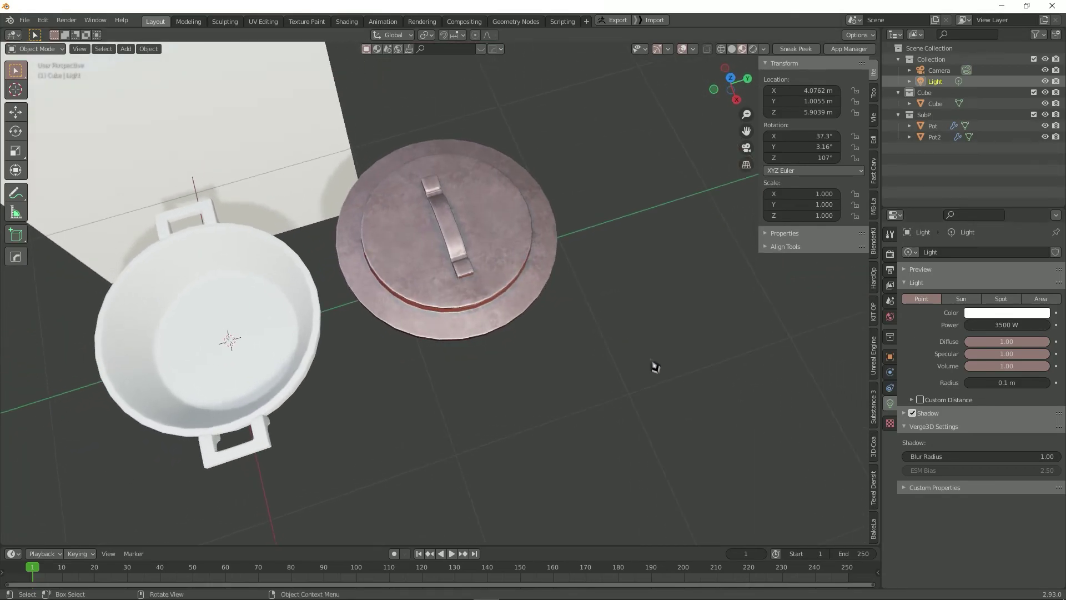